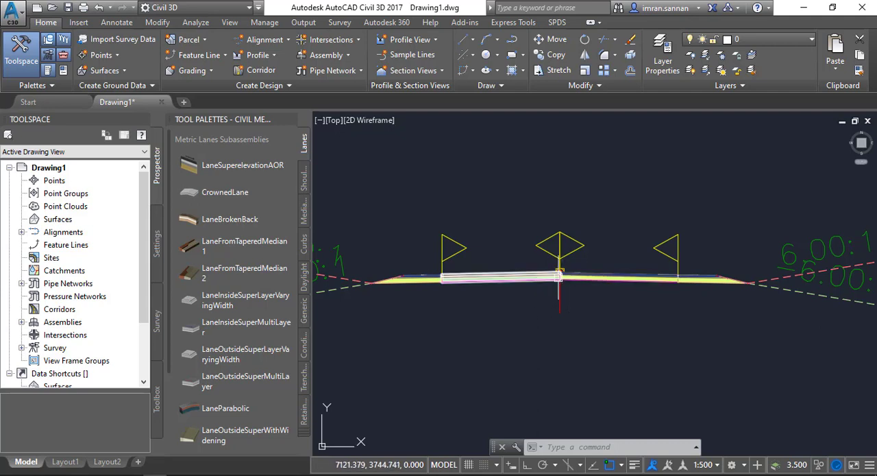
Examine the road assembly's lanes, shoulders, side slopes and centreline marker
scroll(554, 283, "up", 4)
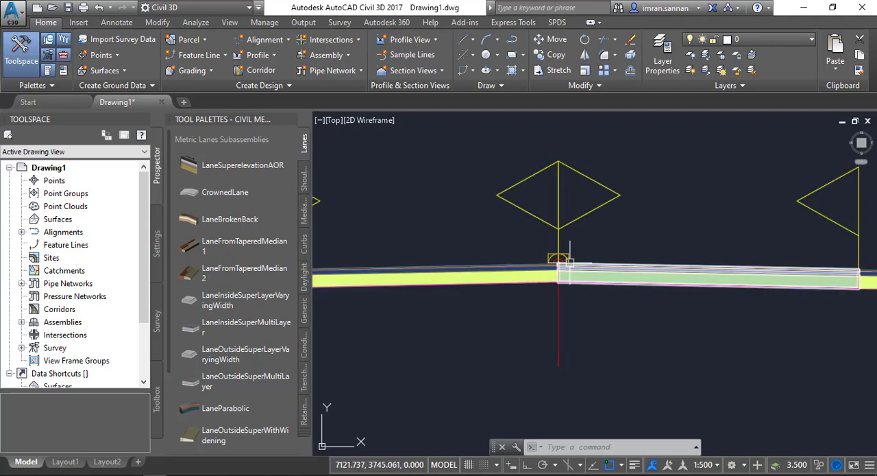
scroll(560, 240, "down", 4)
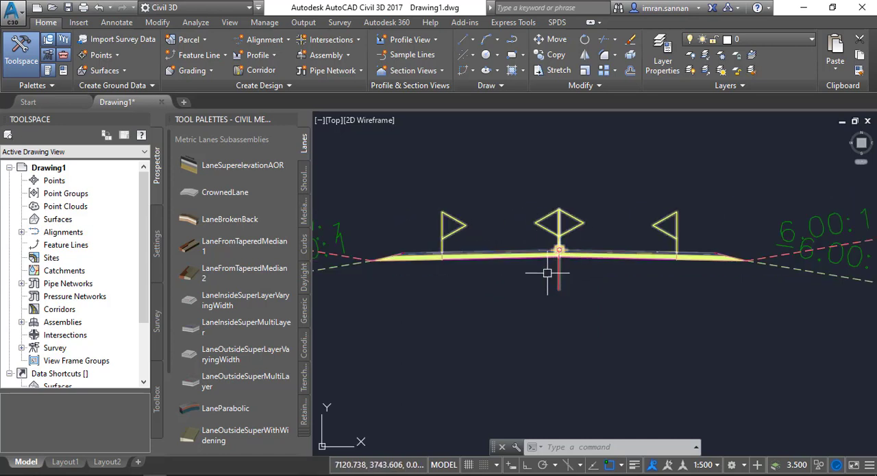
scroll(538, 274, "down", 2)
scroll(490, 260, "up", 2)
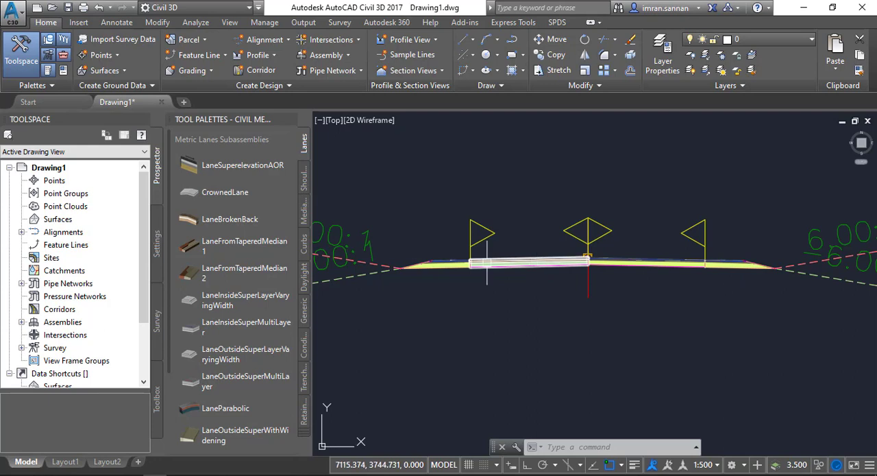
scroll(538, 281, "down", 2)
scroll(640, 277, "up", 2)
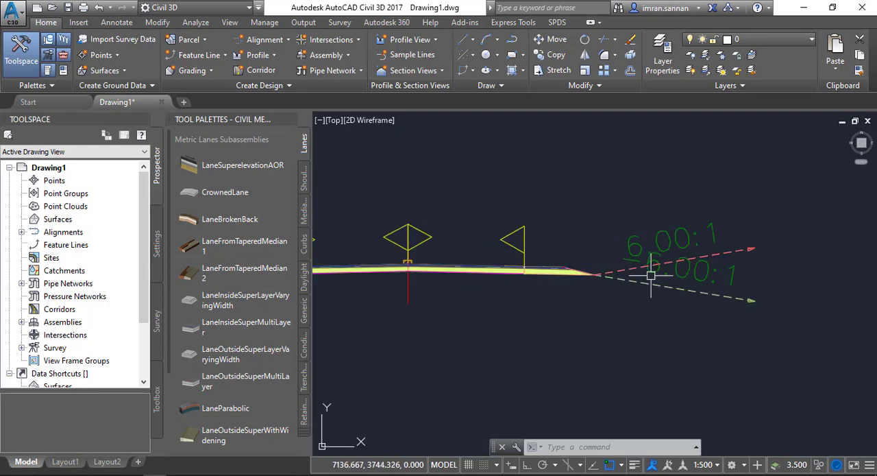
scroll(638, 274, "down", 1)
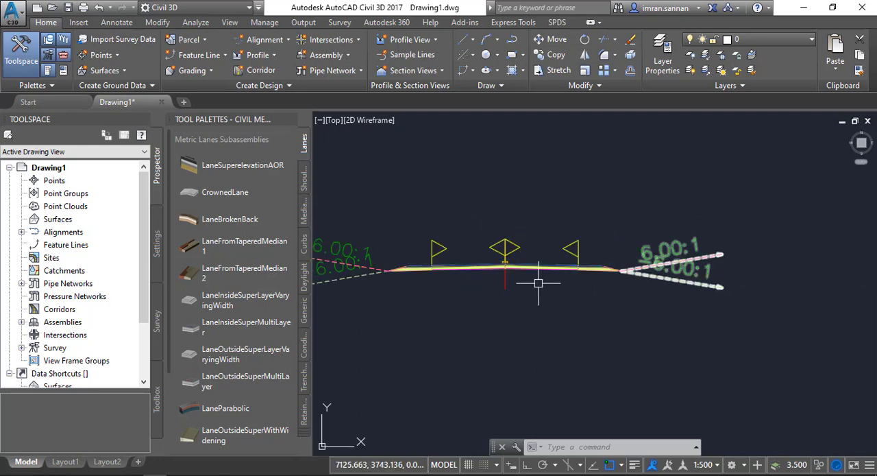
middle_click_drag(514, 285, 552, 285)
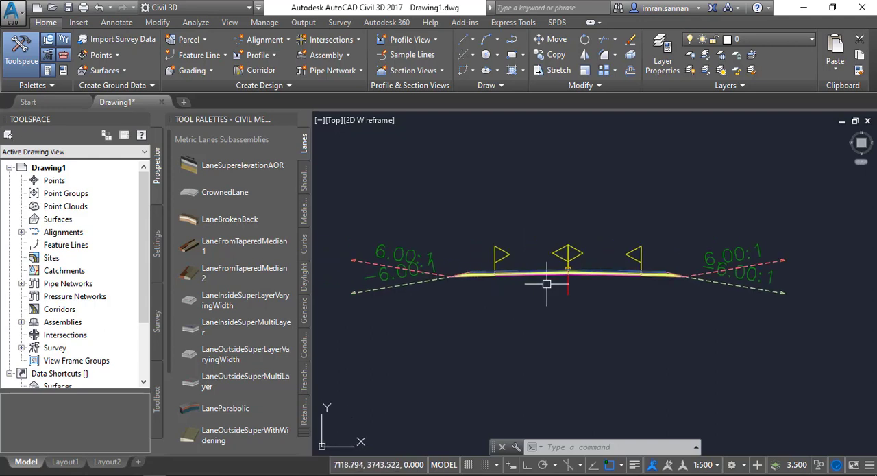
scroll(555, 271, "up", 4)
scroll(560, 271, "up", 5)
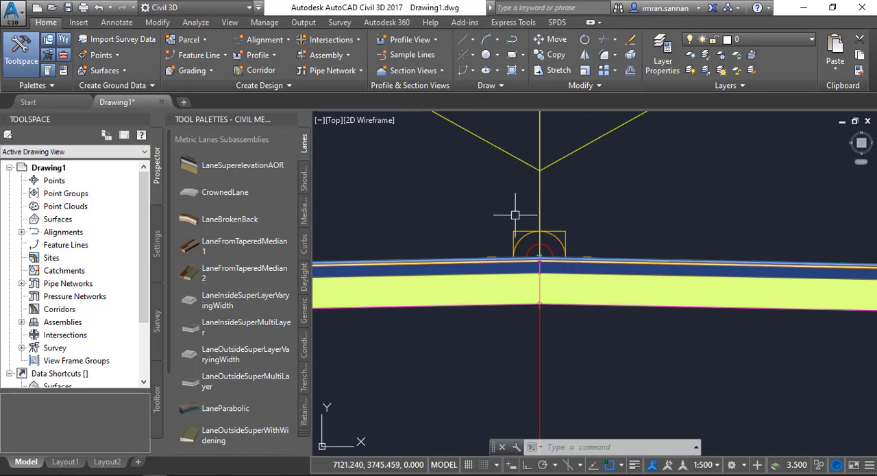
scroll(527, 216, "down", 3)
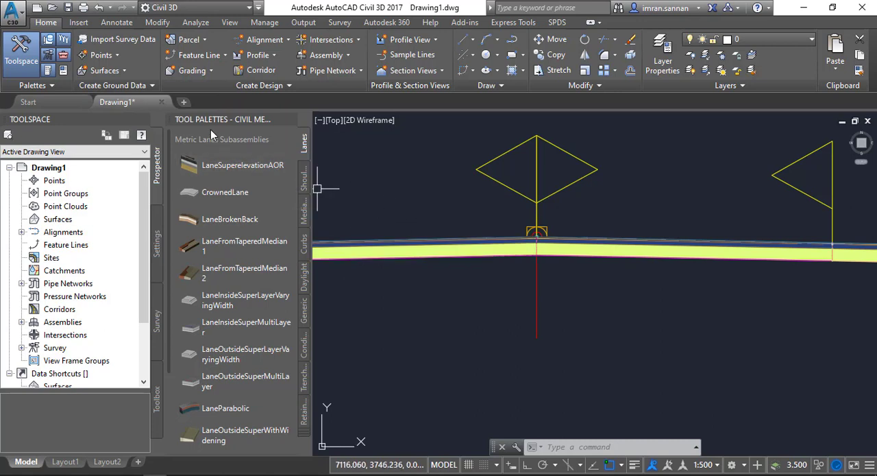
Bring up the metric median subassemblies and review them against the centreline of the road assembly
left_click(306, 223)
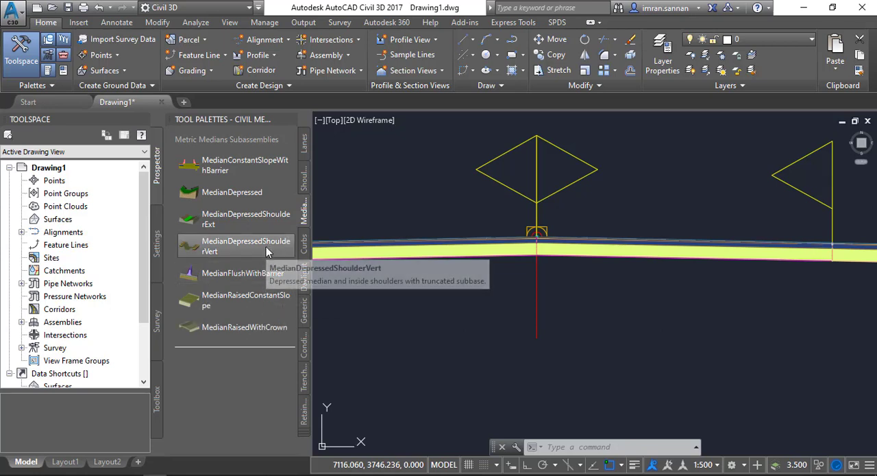
left_click(275, 301)
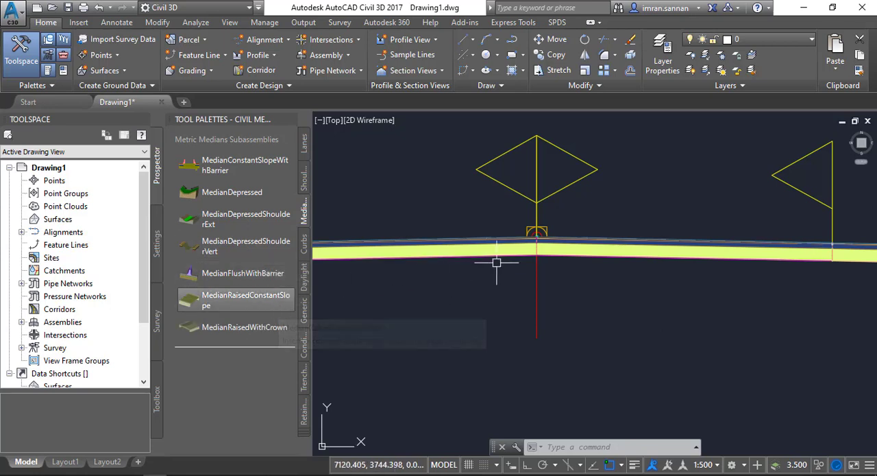
scroll(525, 243, "down", 4)
left_click(525, 241)
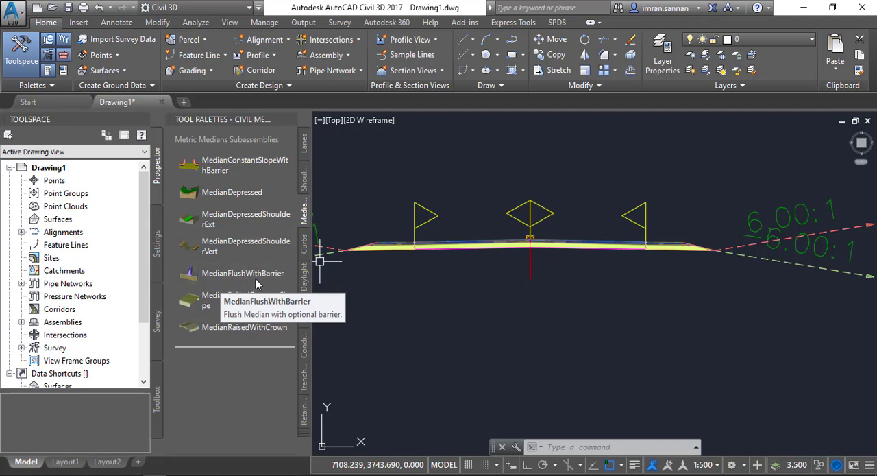
left_click(204, 274)
scroll(529, 242, "up", 2)
scroll(529, 241, "up", 2)
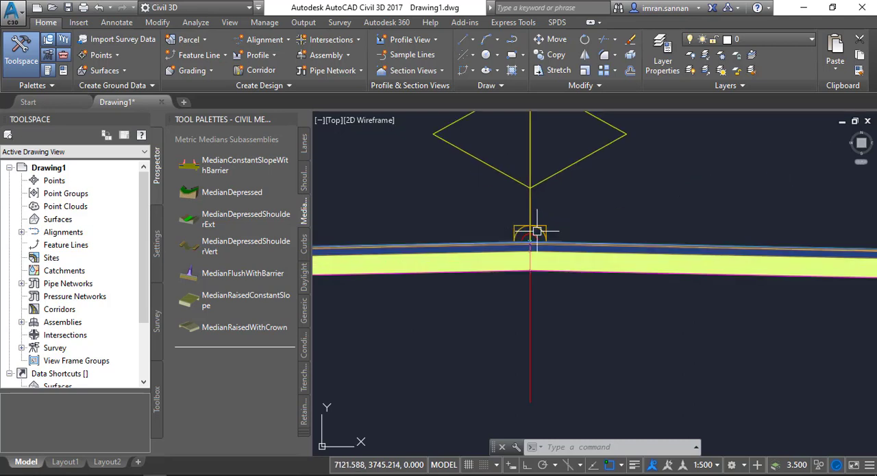
left_click(529, 240)
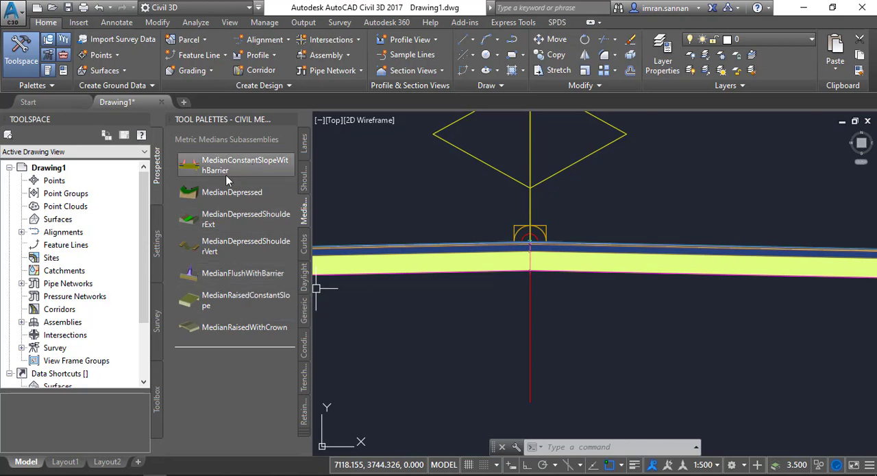
Add the MedianFlushWithBarrier subassembly at the centre marker point of the road assembly
left_click(225, 274)
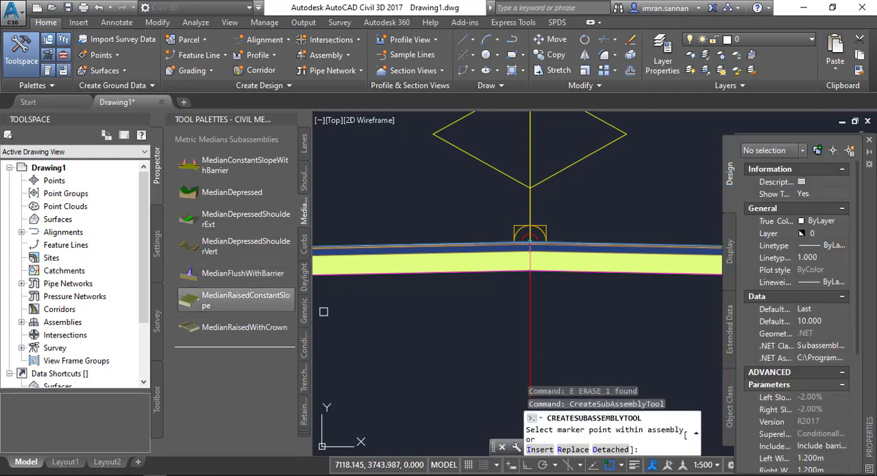
scroll(528, 237, "up", 5)
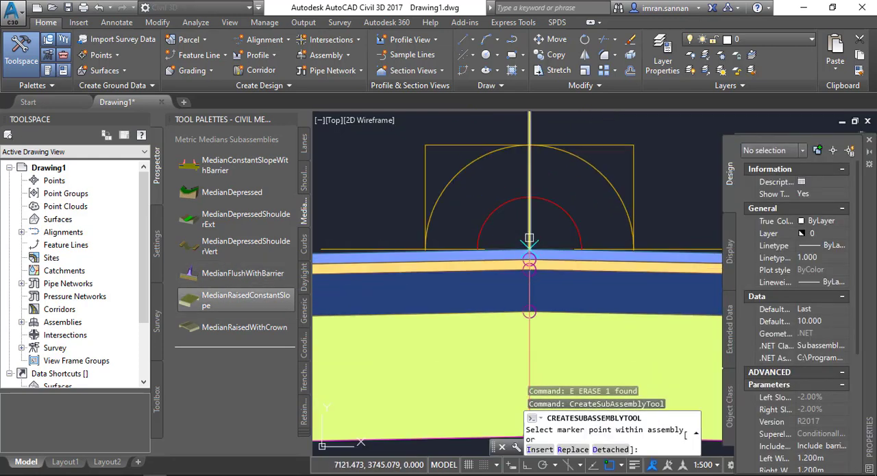
left_click(496, 211)
scroll(495, 211, "down", 4)
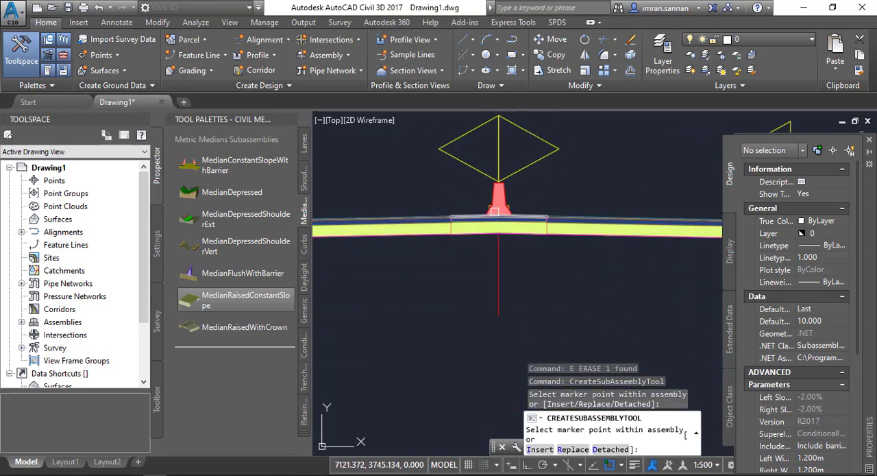
key("Escape")
scroll(525, 223, "down", 4)
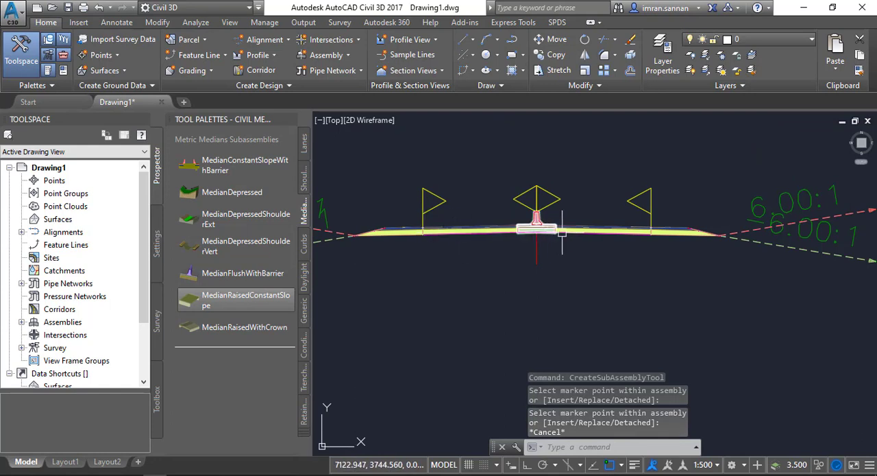
Open the subassembly properties of the median barrier placed on the centreline
scroll(529, 225, "up", 4)
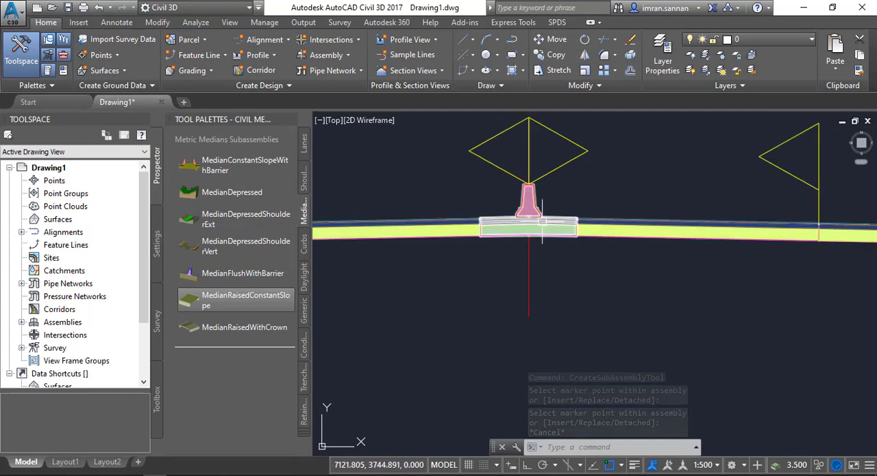
scroll(529, 205, "up", 4)
left_click(533, 200)
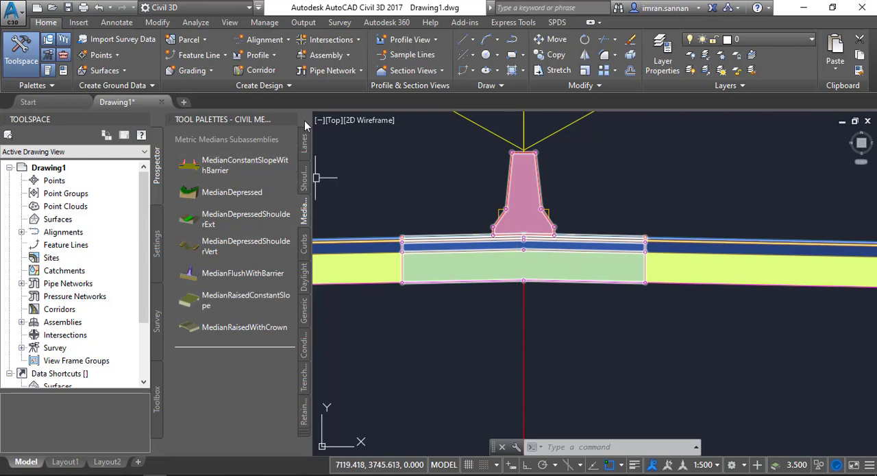
scroll(503, 214, "down", 2)
key("Escape")
key("Escape")
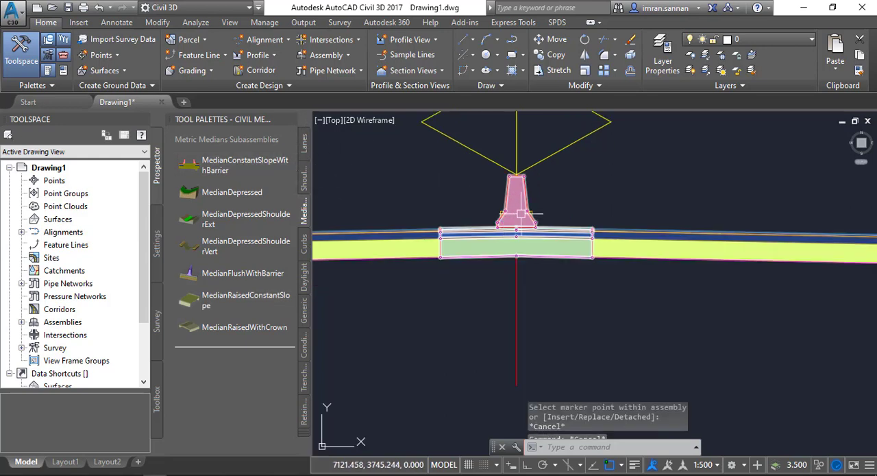
left_click(524, 191)
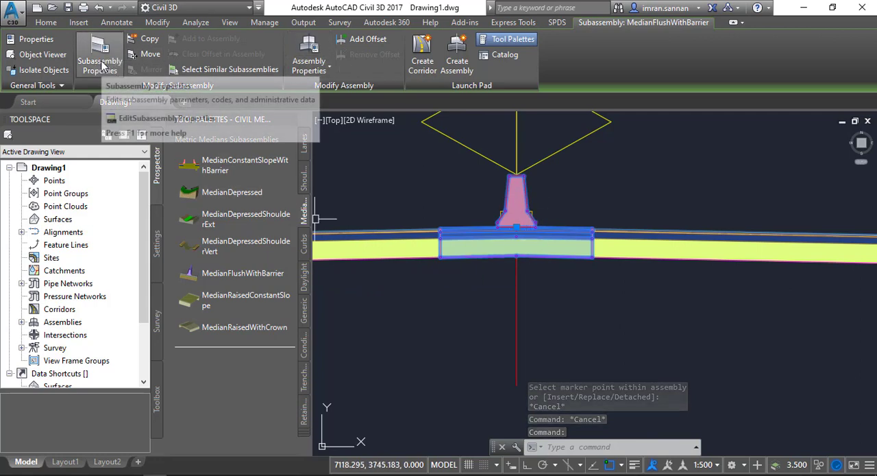
right_click(512, 213)
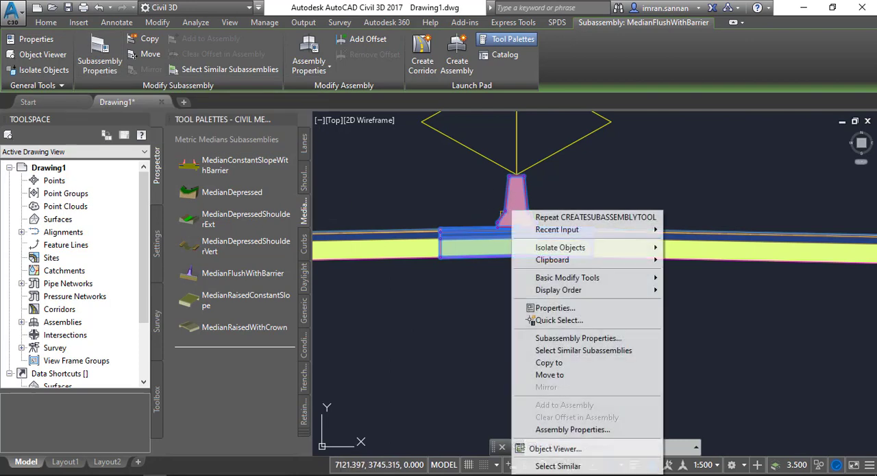
left_click(548, 343)
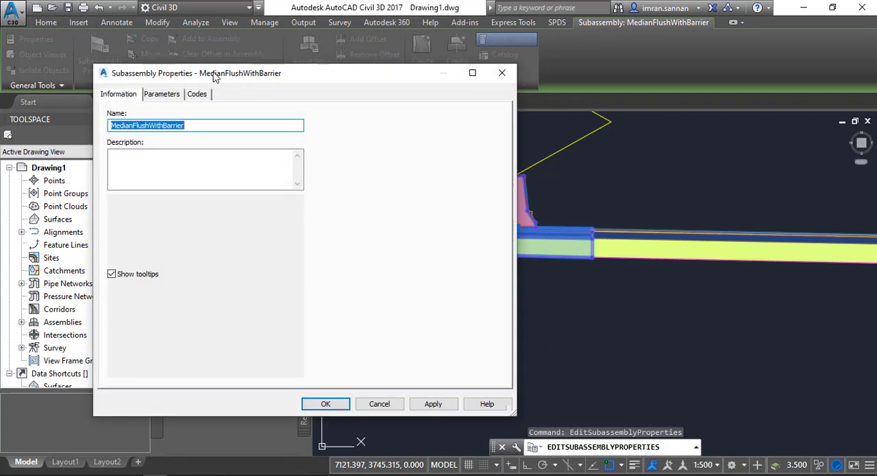
Examine the median barrier's name and its full list of input parameters, including widths, slopes, depths and barrier dimensions
left_click_drag(214, 76, 345, 82)
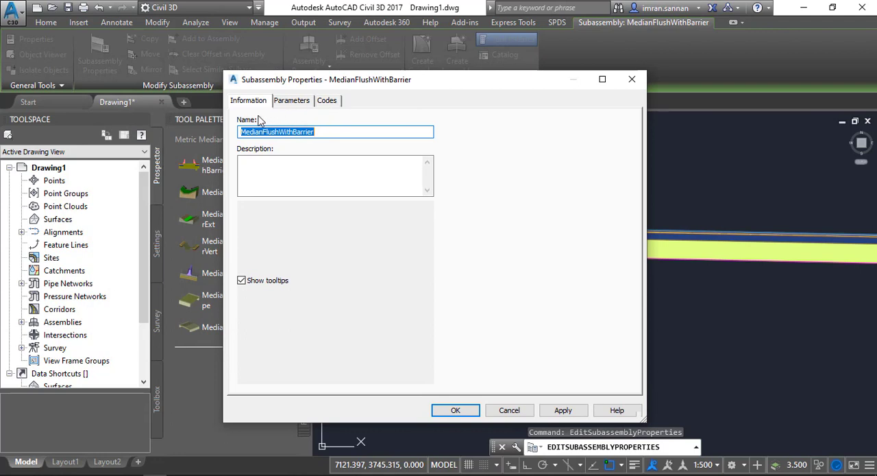
left_click_drag(288, 83, 378, 82)
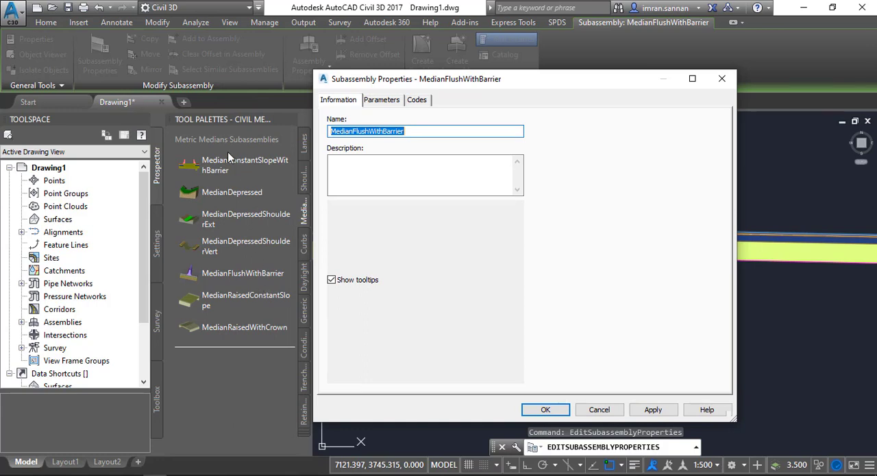
left_click(416, 133)
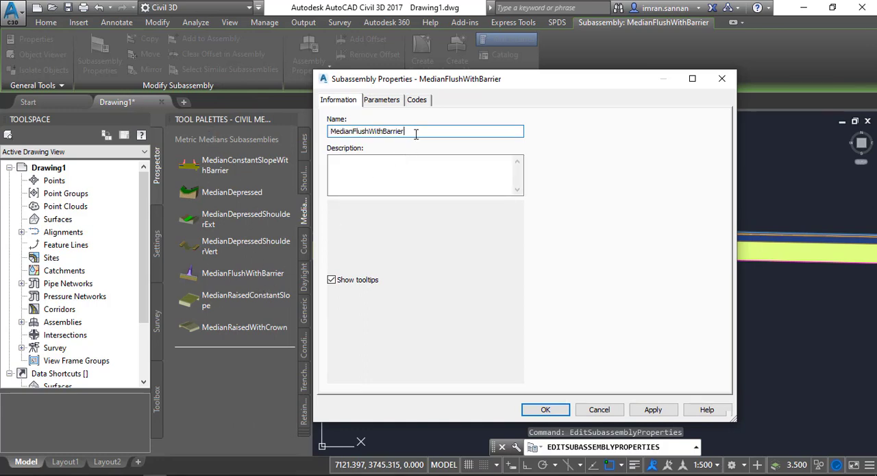
left_click_drag(415, 133, 279, 133)
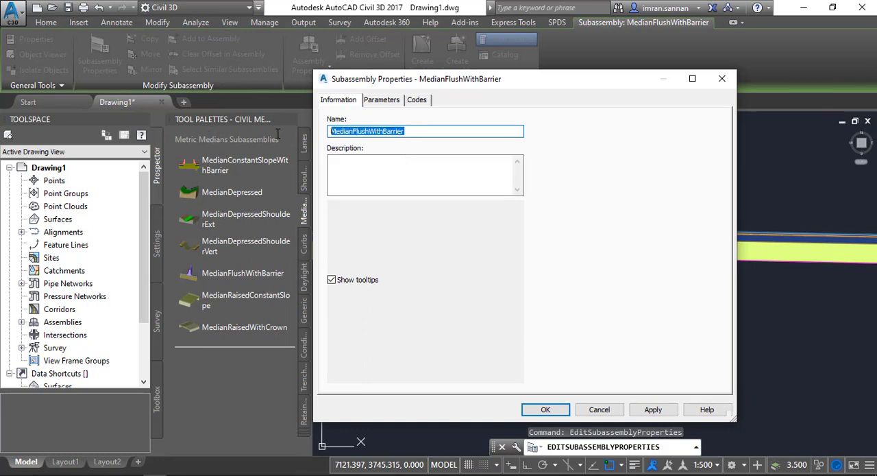
left_click(381, 101)
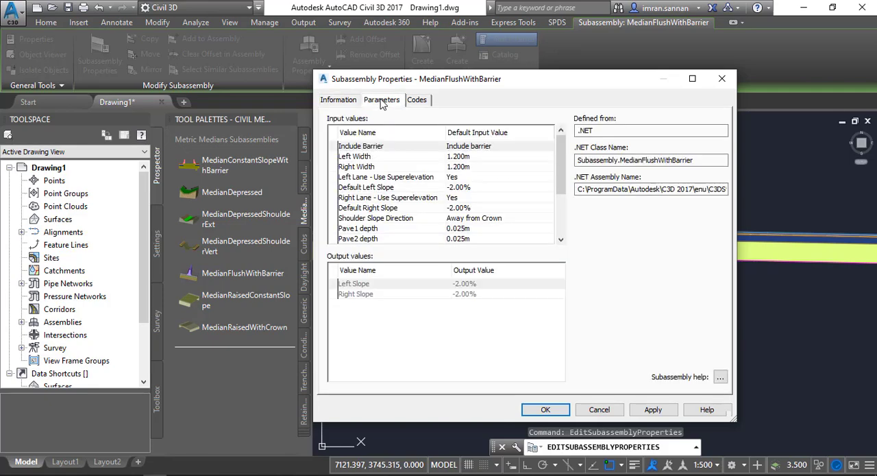
left_click_drag(541, 80, 321, 74)
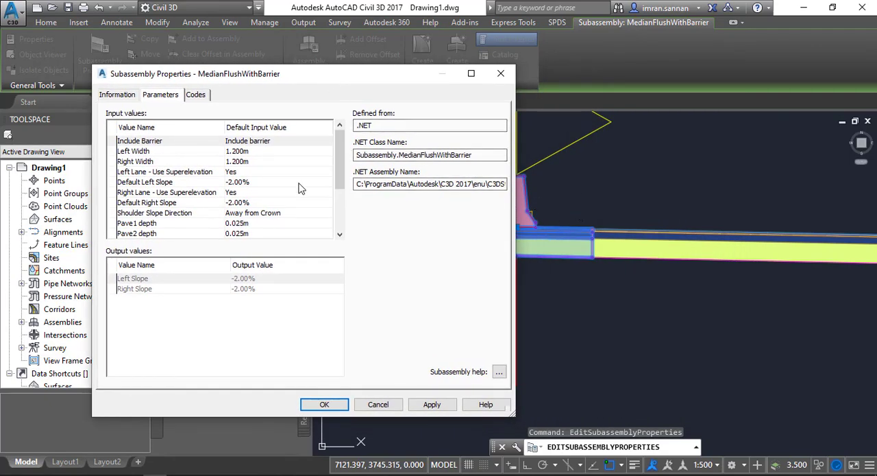
left_click_drag(340, 173, 339, 230)
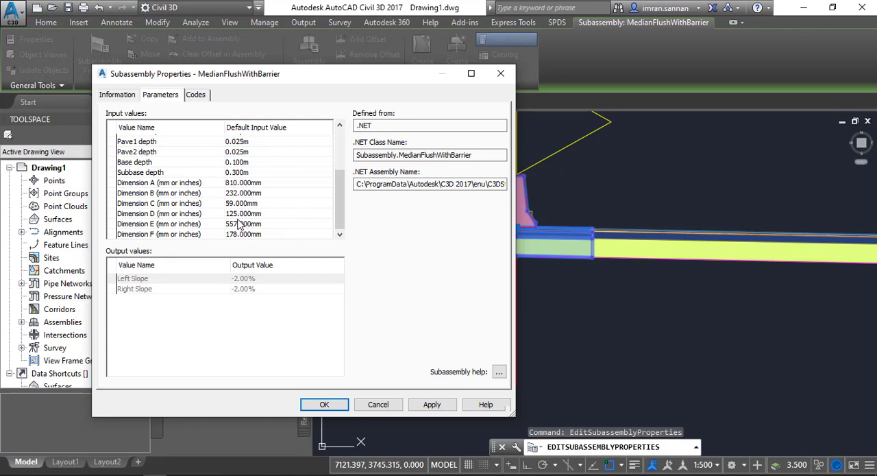
left_click_drag(339, 204, 338, 165)
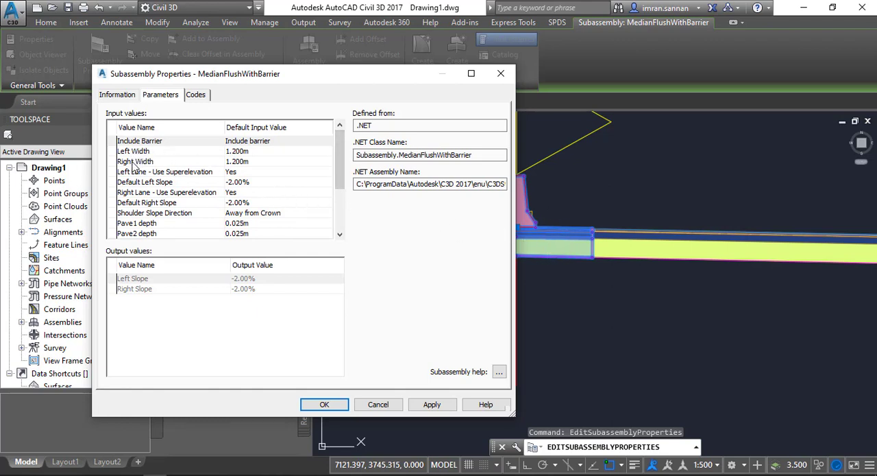
Set the median barrier's left width and right width to 0 m and apply the changes
left_click(239, 152)
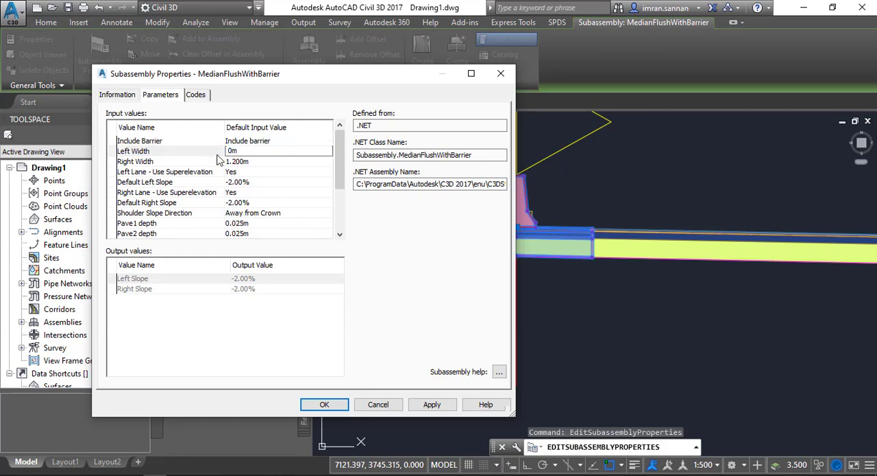
left_click(236, 164)
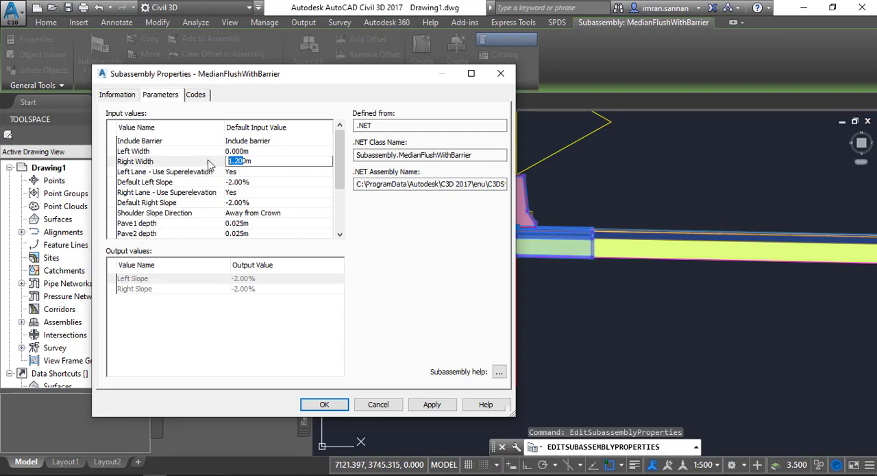
left_click(301, 204)
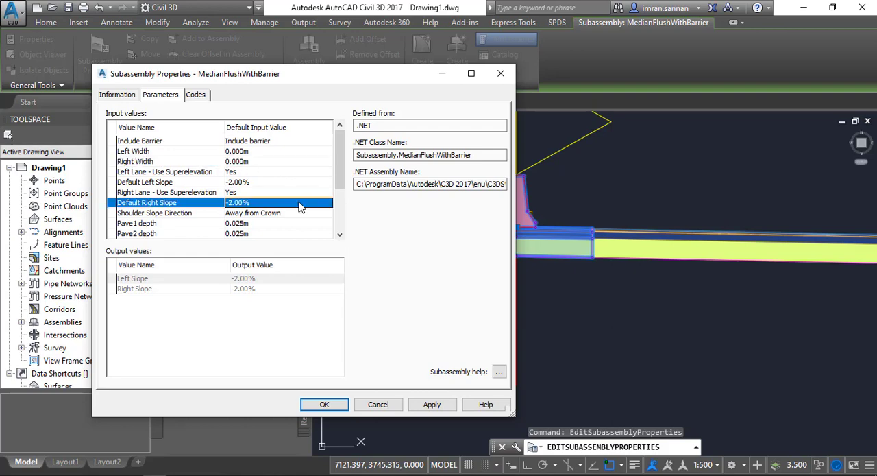
left_click(428, 404)
left_click(341, 404)
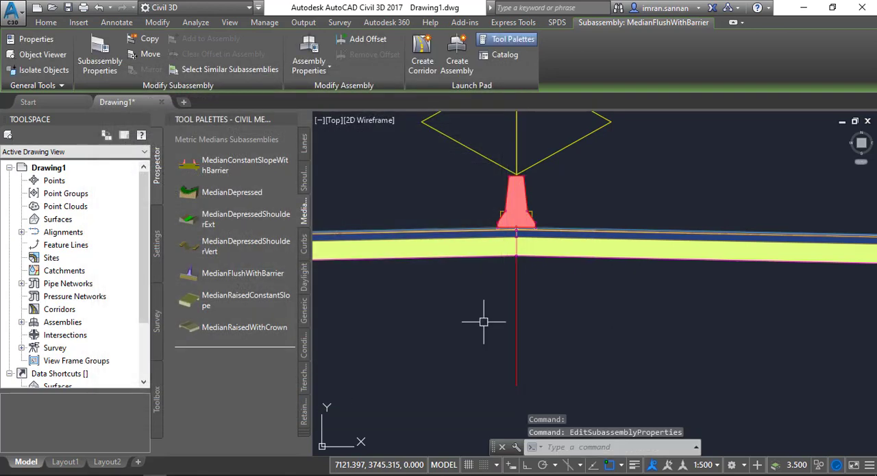
scroll(525, 222, "up", 5)
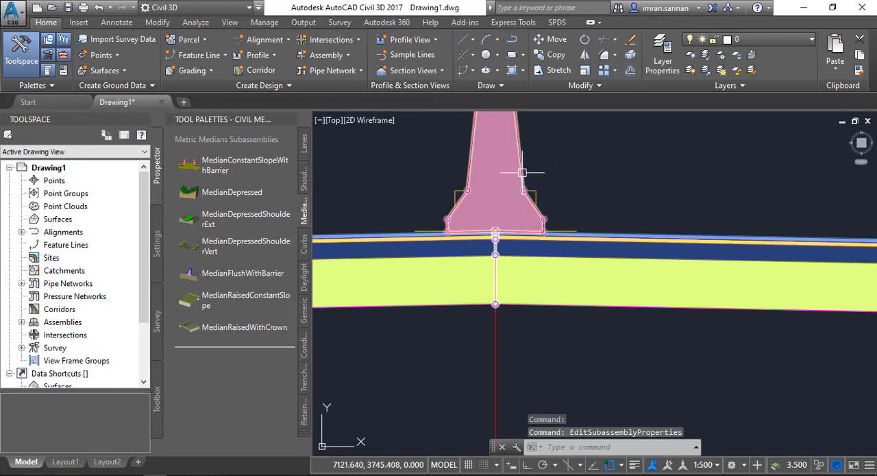
Examine how the resized median barrier sits on the road centreline, both up close and across the full assembly with its lanes and side slopes
left_click(523, 177)
scroll(539, 272, "down", 4)
scroll(539, 273, "down", 3)
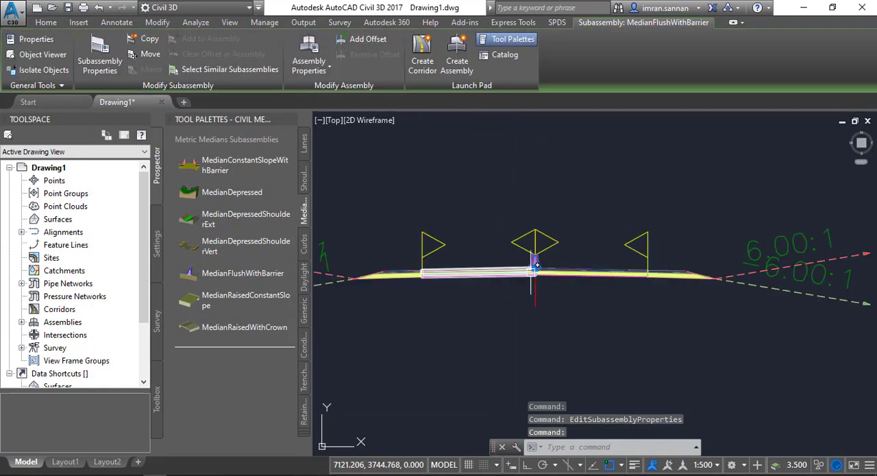
scroll(566, 260, "up", 4)
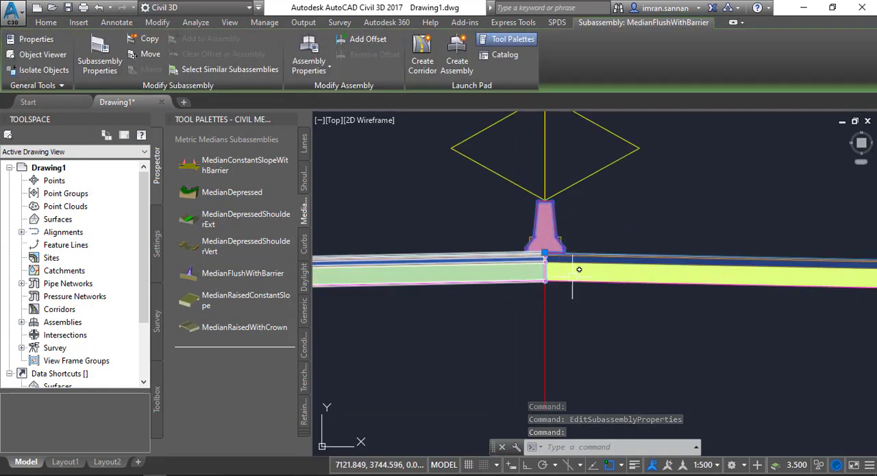
scroll(559, 267, "up", 4)
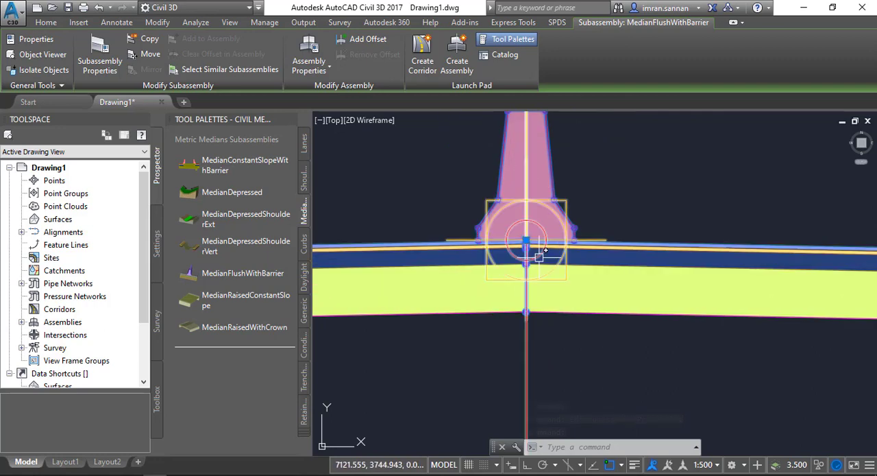
key("Escape")
scroll(539, 251, "down", 3)
scroll(539, 251, "down", 3)
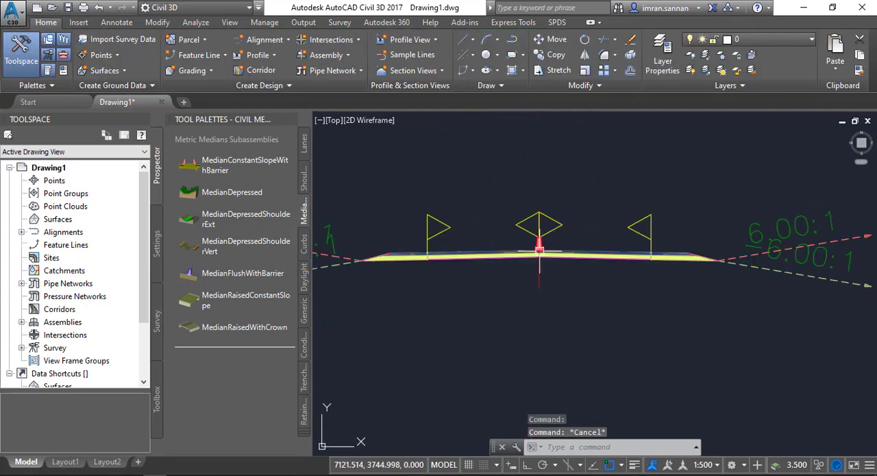
scroll(548, 257, "up", 5)
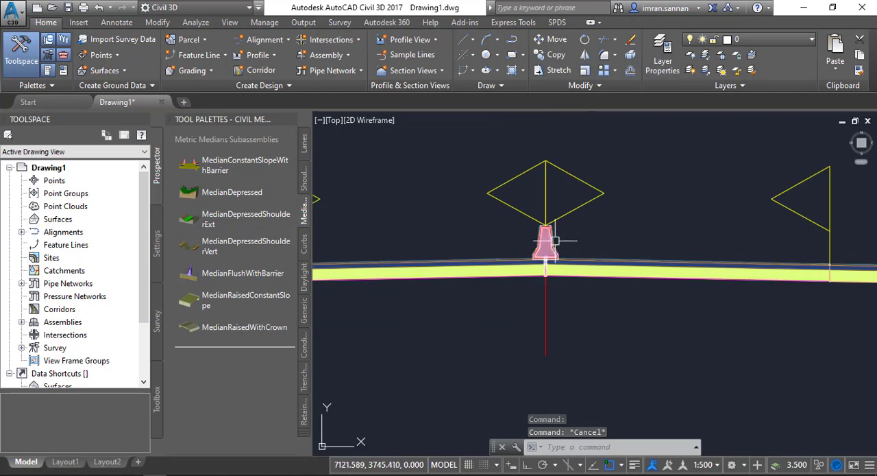
scroll(553, 263, "down", 3)
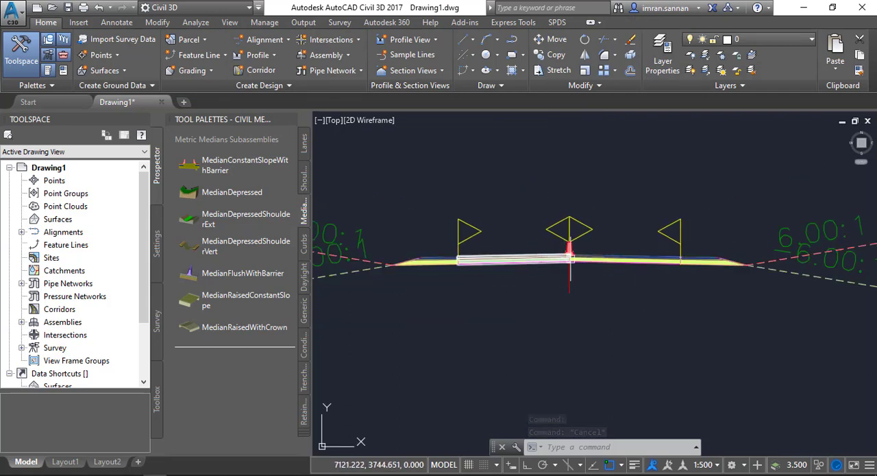
scroll(569, 257, "up", 3)
scroll(560, 296, "down", 4)
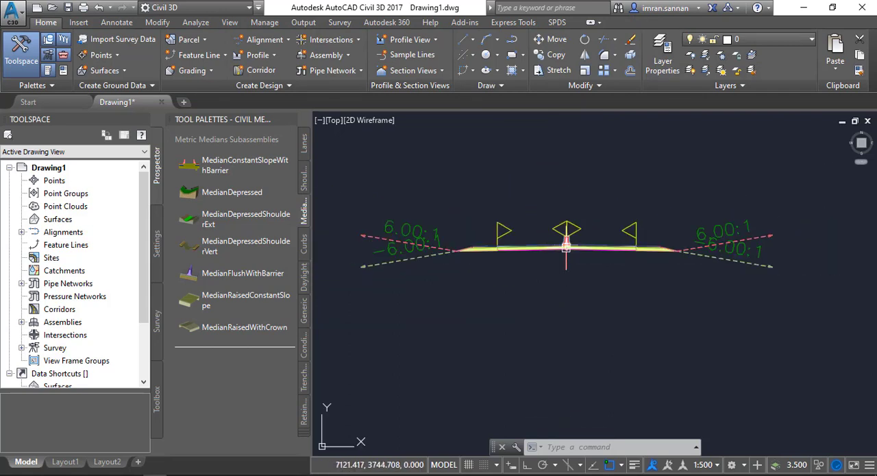
scroll(566, 247, "up", 2)
scroll(566, 242, "up", 5)
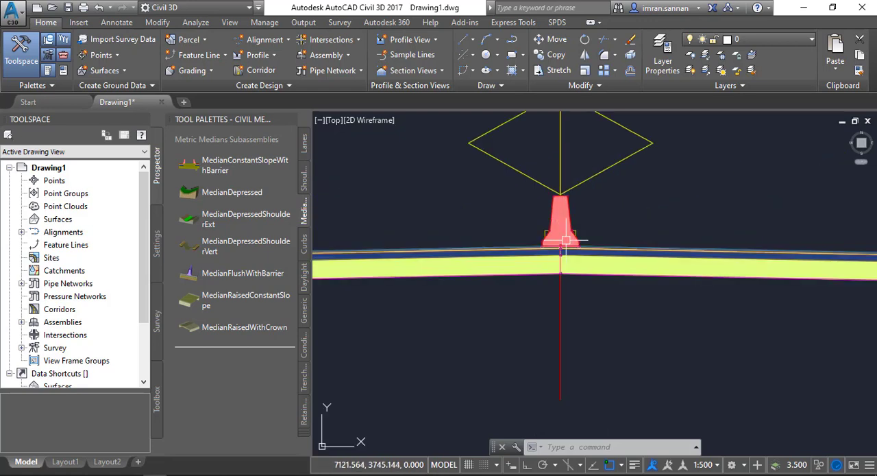
scroll(568, 236, "down", 3)
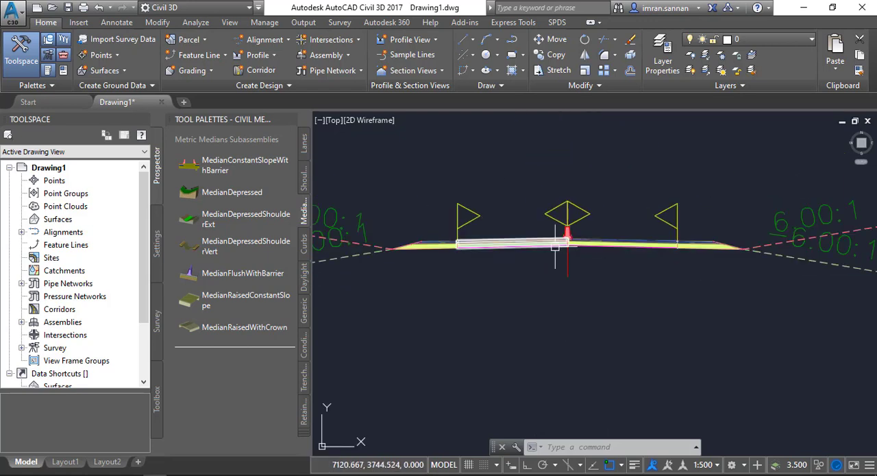